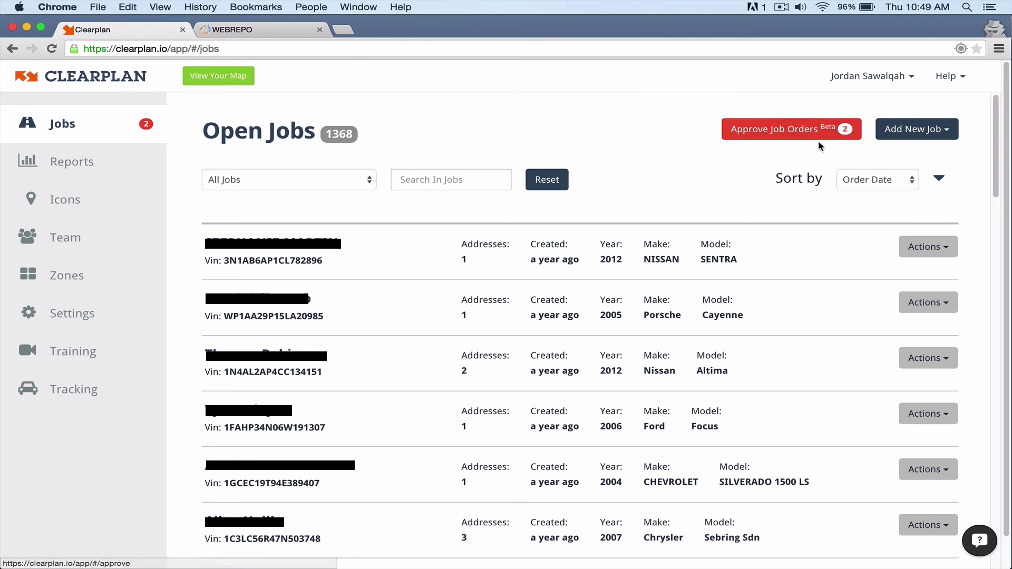
- Open the Job Validation list holding the 2012 Chevrolet Sonic and 2012 Scion xB advanced alerts
{"action": "left_click", "coordinate": [786, 132]}
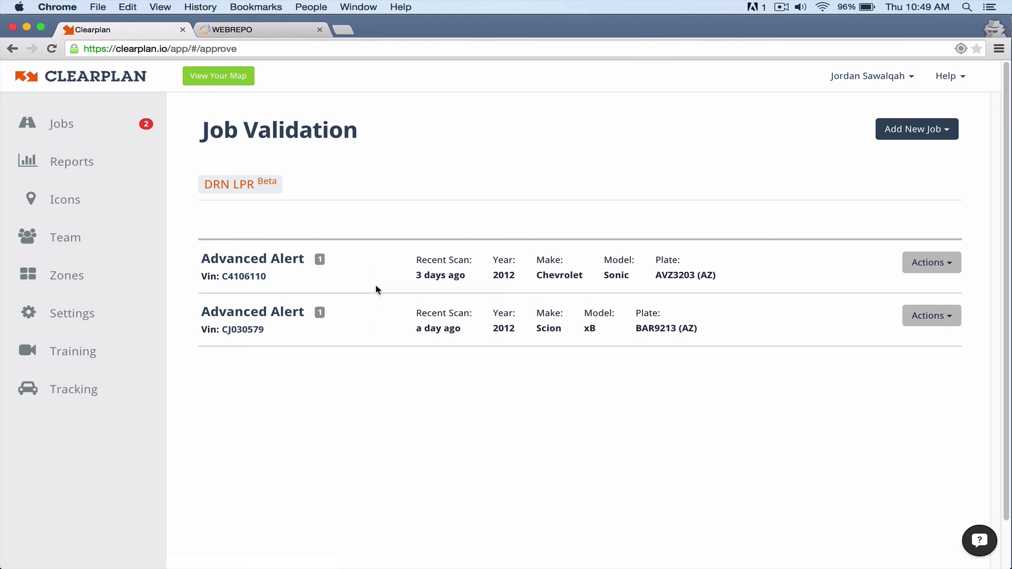
- Open the C4106110 Chevrolet Sonic alert's validation page and preview its plate camera image
{"action": "left_click", "coordinate": [231, 263]}
{"action": "mouse_move", "coordinate": [79, 214]}
{"action": "left_click", "coordinate": [771, 131]}
{"action": "left_click", "coordinate": [971, 334]}
{"action": "left_click", "coordinate": [970, 214]}
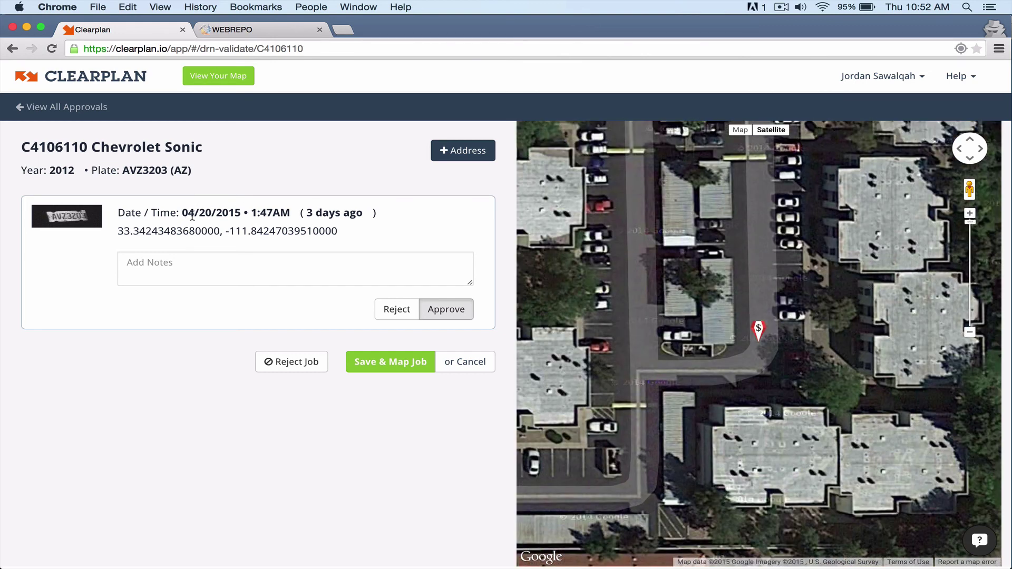
{"action": "double_click", "coordinate": [123, 173]}
{"action": "right_click", "coordinate": [152, 166]}
- Copy plate AVZ3203 into the WebRepo plate search set to return the last 100 records
{"action": "left_click", "coordinate": [166, 173]}
{"action": "left_click", "coordinate": [235, 31]}
{"action": "left_click", "coordinate": [284, 178]}
{"action": "left_click", "coordinate": [315, 210]}
{"action": "right_click", "coordinate": [316, 211]}
{"action": "left_click", "coordinate": [341, 274]}
{"action": "left_click", "coordinate": [319, 322]}
{"action": "scroll", "coordinate": [584, 274], "scroll_direction": "down", "scroll_amount": 1}
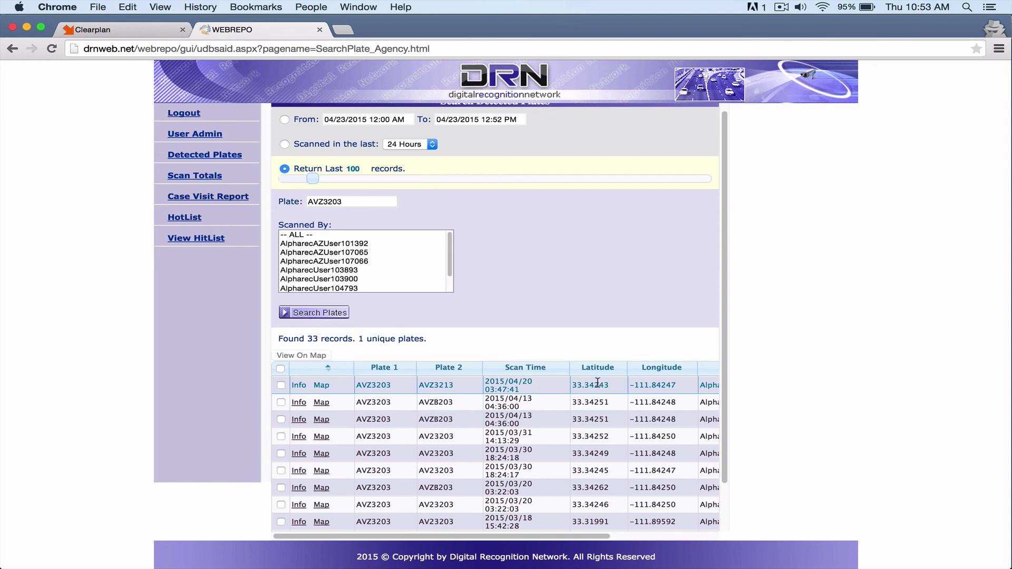
{"action": "left_click", "coordinate": [110, 32]}
{"action": "left_click", "coordinate": [246, 32]}
{"action": "scroll", "coordinate": [561, 426], "scroll_direction": "down", "scroll_amount": 1}
{"action": "left_click", "coordinate": [128, 27]}
- Start a new scan address, look at the address types, then cancel the form
{"action": "left_click", "coordinate": [462, 158]}
{"action": "left_click", "coordinate": [132, 247]}
{"action": "left_click", "coordinate": [221, 280]}
{"action": "left_click", "coordinate": [231, 316]}
- Add the note 'Multiple Scans on this unit here.' and save and map the Sonic job
{"action": "left_click", "coordinate": [179, 265]}
{"action": "type", "text": "Multiple Scans on this unit here."}
{"action": "left_click", "coordinate": [368, 364]}
{"action": "key", "text": "XF86AudioRaiseVolume"}
{"action": "left_click", "coordinate": [478, 364]}
{"action": "left_click", "coordinate": [61, 126]}
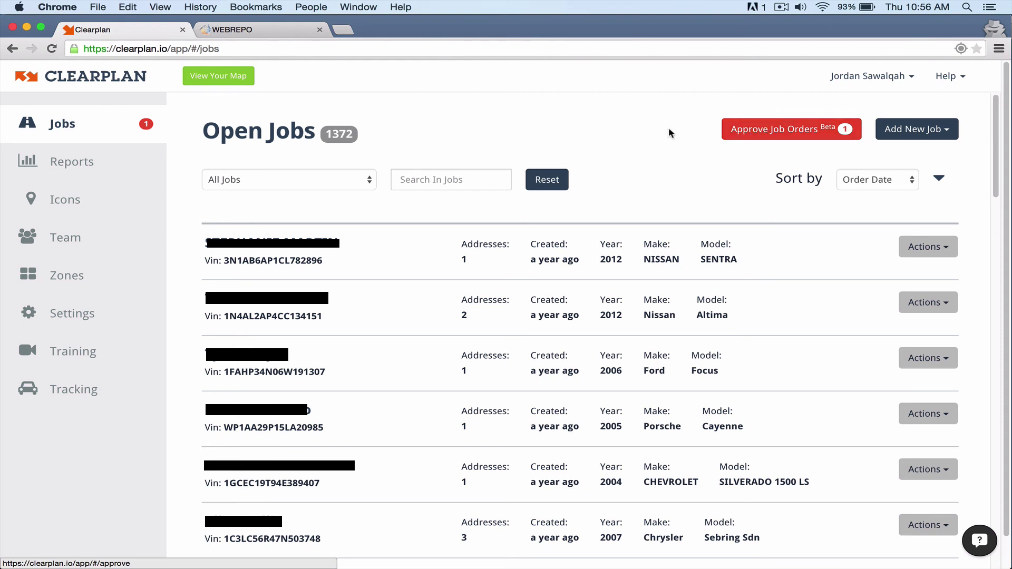
- Open the pending job orders and the CJ030579 Scion xB advanced alert's validation view
{"action": "left_click", "coordinate": [755, 132]}
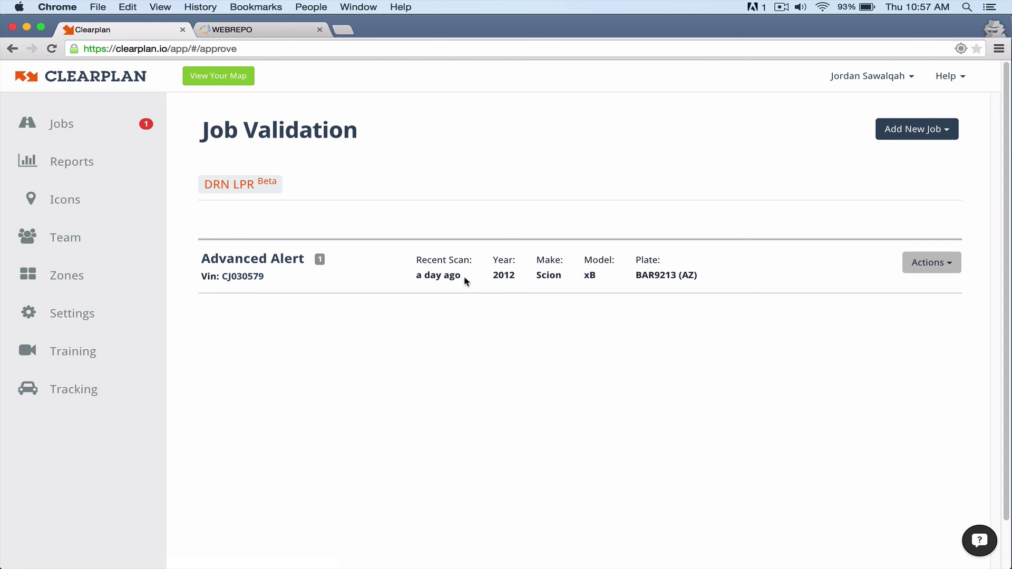
{"action": "left_click", "coordinate": [225, 259]}
{"action": "mouse_move", "coordinate": [67, 213]}
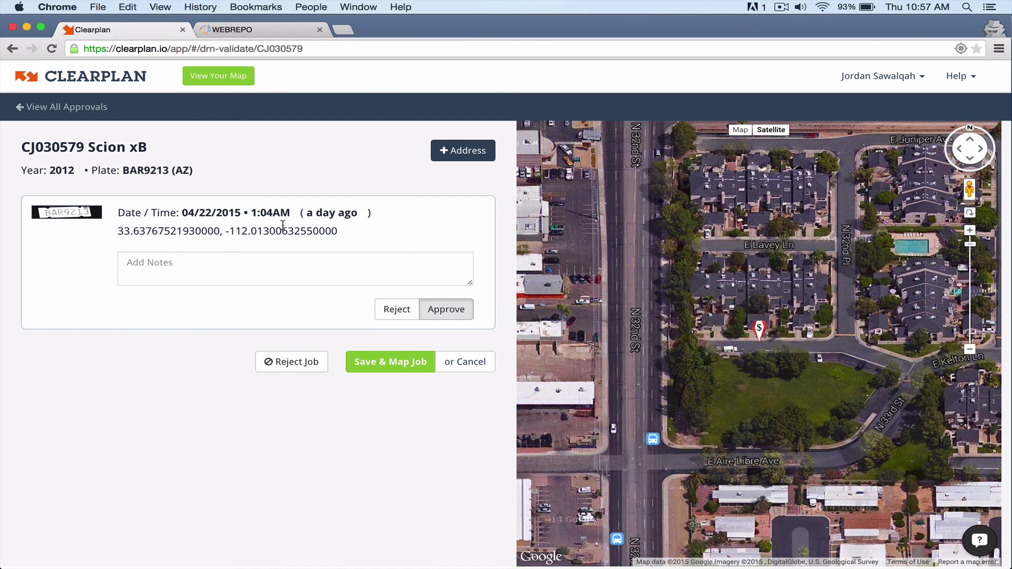
{"action": "left_click_drag", "start_coordinate": [125, 170], "coordinate": [166, 174]}
{"action": "right_click", "coordinate": [168, 174]}
{"action": "left_click", "coordinate": [182, 175]}
{"action": "left_click", "coordinate": [237, 32]}
{"action": "double_click", "coordinate": [331, 196]}
{"action": "right_click", "coordinate": [332, 194]}
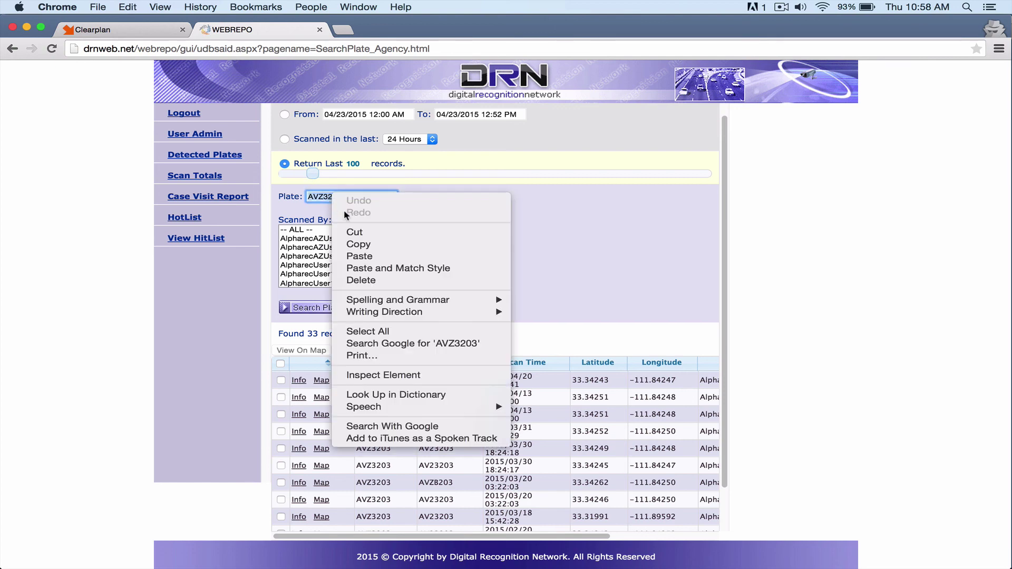
{"action": "left_click", "coordinate": [361, 257]}
{"action": "key", "text": "Return"}
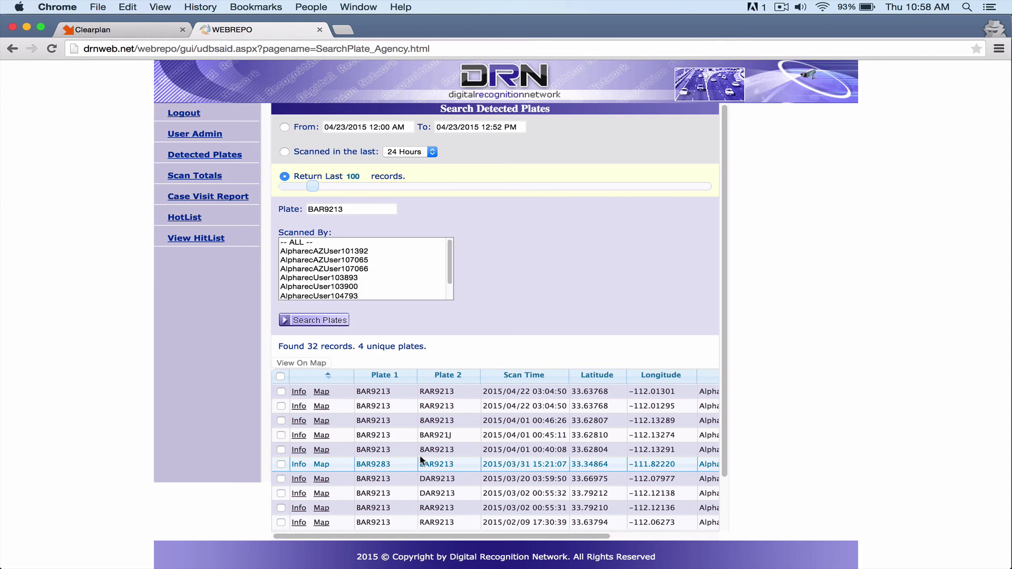
{"action": "left_click", "coordinate": [298, 465]}
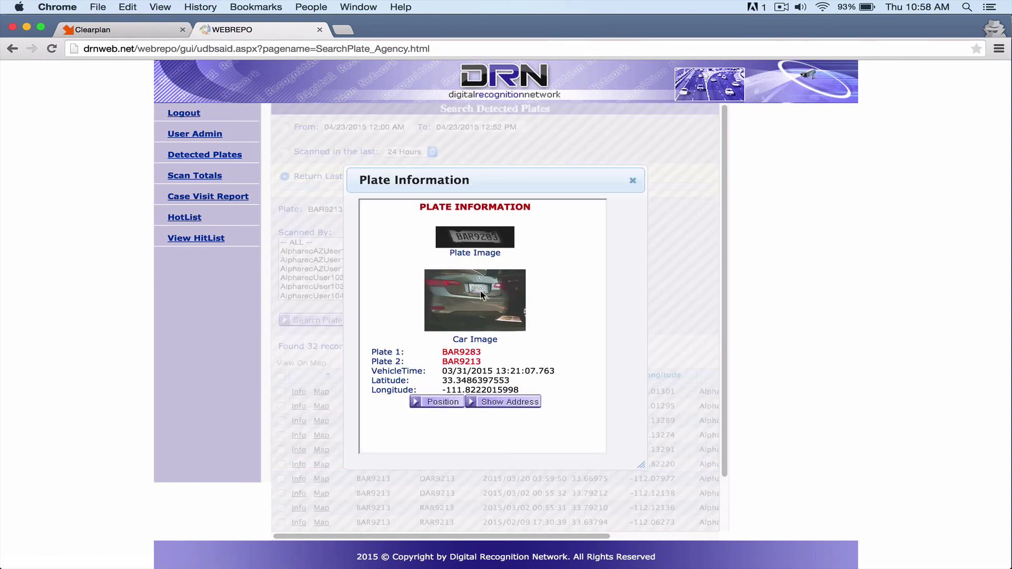
{"action": "left_click", "coordinate": [633, 180]}
{"action": "left_click", "coordinate": [298, 436]}
{"action": "left_click", "coordinate": [635, 182]}
- Copy the fifth scan's coordinates 33.6280415001, -112.1329124814 and return to Clearplan
{"action": "left_click", "coordinate": [299, 451]}
{"action": "left_click_drag", "start_coordinate": [443, 385], "coordinate": [516, 389]}
{"action": "right_click", "coordinate": [498, 390]}
{"action": "left_click", "coordinate": [509, 393]}
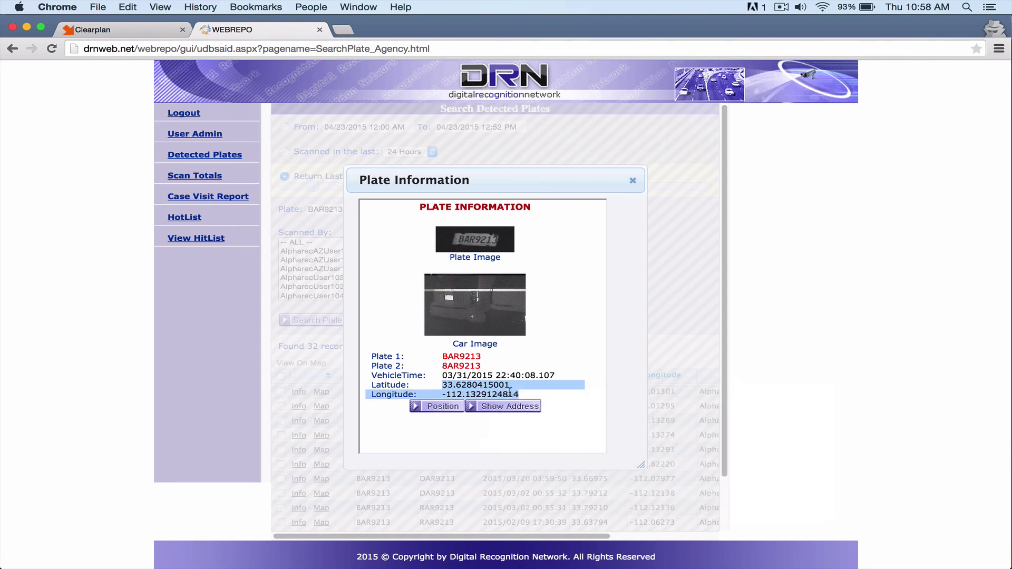
{"action": "left_click", "coordinate": [634, 181]}
{"action": "left_click", "coordinate": [115, 34]}
{"action": "left_click", "coordinate": [460, 158]}
{"action": "right_click", "coordinate": [239, 242]}
{"action": "left_click", "coordinate": [261, 297]}
{"action": "left_click_drag", "start_coordinate": [285, 240], "coordinate": [229, 241]}
{"action": "type", "text": ","}
{"action": "key", "text": "Delete"}
{"action": "key", "text": "Delete"}
{"action": "key", "text": "Delete"}
{"action": "key", "text": "Delete"}
- Zoom the map in closely on the scan marker and center it
{"action": "left_click", "coordinate": [876, 319]}
{"action": "left_click_drag", "start_coordinate": [659, 376], "coordinate": [728, 365]}
{"action": "left_click", "coordinate": [960, 214]}
{"action": "left_click", "coordinate": [959, 213]}
{"action": "left_click", "coordinate": [960, 214]}
{"action": "left_click", "coordinate": [960, 214]}
{"action": "left_click", "coordinate": [960, 214]}
{"action": "left_click_drag", "start_coordinate": [669, 280], "coordinate": [766, 323]}
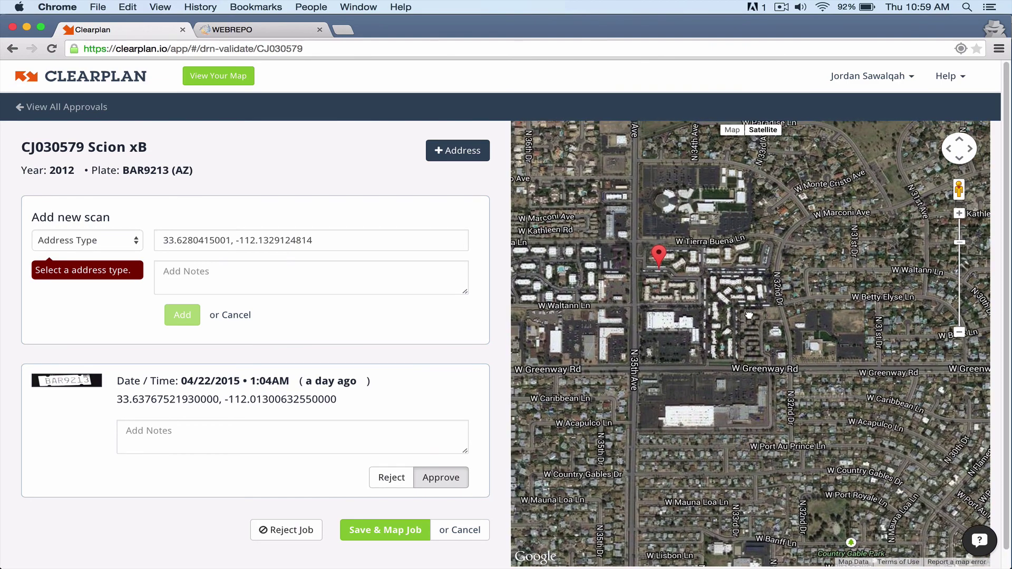
{"action": "scroll", "coordinate": [680, 243], "scroll_direction": "up", "scroll_amount": 1}
{"action": "left_click", "coordinate": [959, 214]}
{"action": "mouse_move", "coordinate": [617, 331]}
{"action": "left_mouse_down"}
{"action": "mouse_move", "coordinate": [716, 352]}
{"action": "mouse_move", "coordinate": [751, 376]}
{"action": "left_mouse_up"}
- Add the scan as a Night Scan with the note 'Scanned 4/1 @ 12:08 AM'
{"action": "left_click", "coordinate": [232, 30]}
{"action": "left_click", "coordinate": [117, 32]}
{"action": "left_click", "coordinate": [237, 279]}
{"action": "type", "text": "4"}
{"action": "type", "text": "/1"}
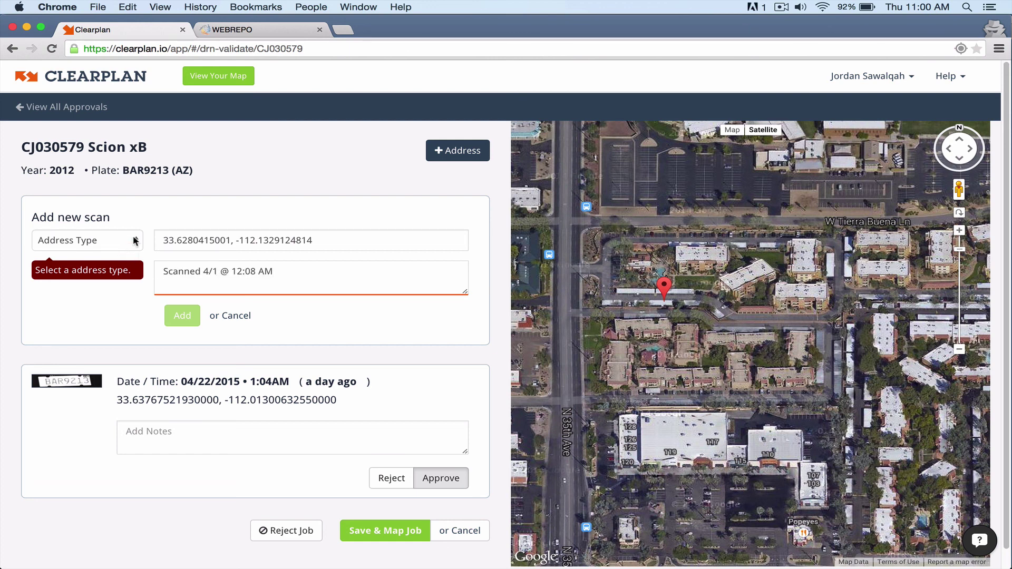
{"action": "left_click", "coordinate": [134, 242]}
{"action": "left_click", "coordinate": [92, 264]}
{"action": "left_click", "coordinate": [284, 282]}
{"action": "left_click", "coordinate": [182, 315]}
- Zoom the map out several levels and pan left to show the surrounding area
{"action": "left_click", "coordinate": [959, 350]}
{"action": "left_click", "coordinate": [960, 350]}
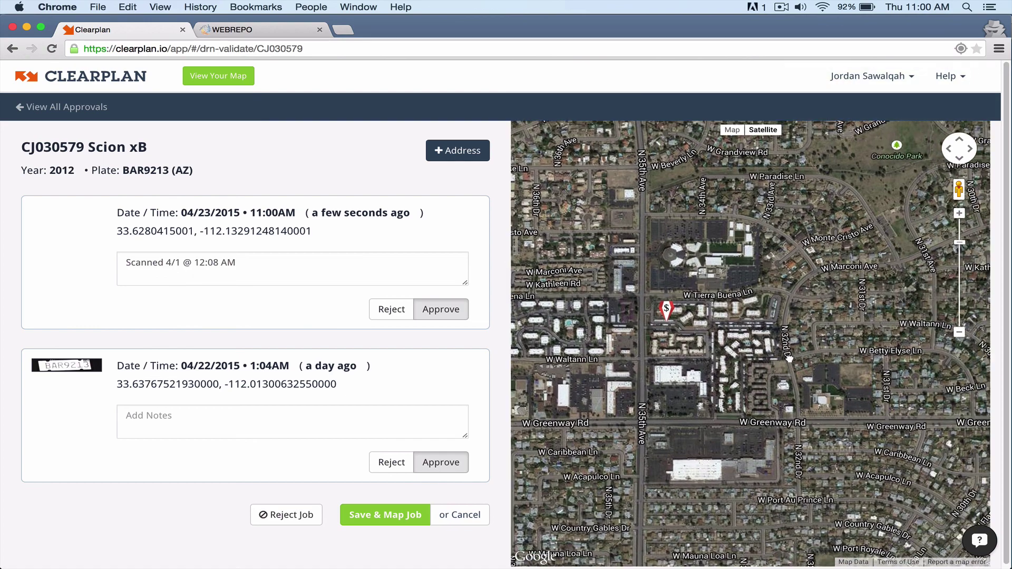
{"action": "left_click", "coordinate": [960, 332]}
{"action": "left_click_drag", "start_coordinate": [883, 369], "coordinate": [772, 374]}
{"action": "left_click", "coordinate": [960, 333]}
{"action": "left_click_drag", "start_coordinate": [881, 355], "coordinate": [823, 352]}
- Approve the new 04/23/2015 11:00AM scan, toggling through Reject back to Approve
{"action": "left_click", "coordinate": [429, 310]}
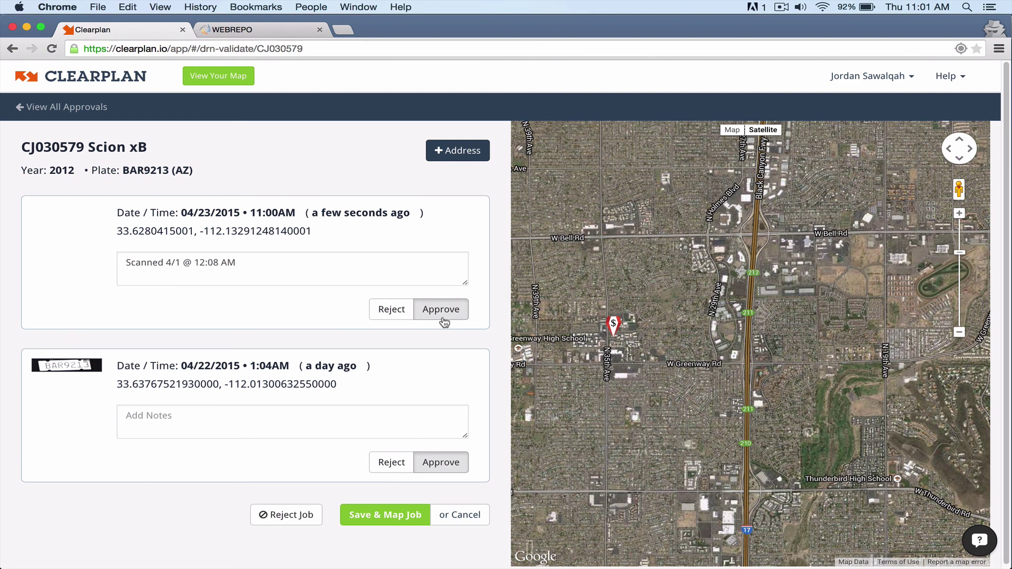
{"action": "left_click", "coordinate": [389, 310]}
{"action": "left_click", "coordinate": [446, 315]}
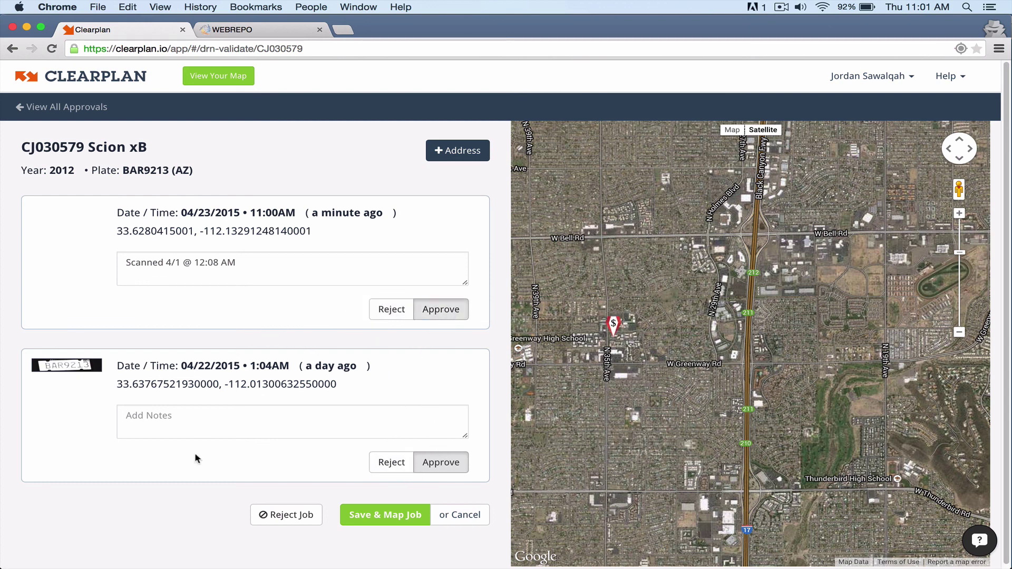
- Save and map job CJ030579, then go to the Open Jobs list
{"action": "left_click", "coordinate": [372, 516]}
{"action": "left_click", "coordinate": [62, 125]}
{"action": "left_click", "coordinate": [216, 80]}
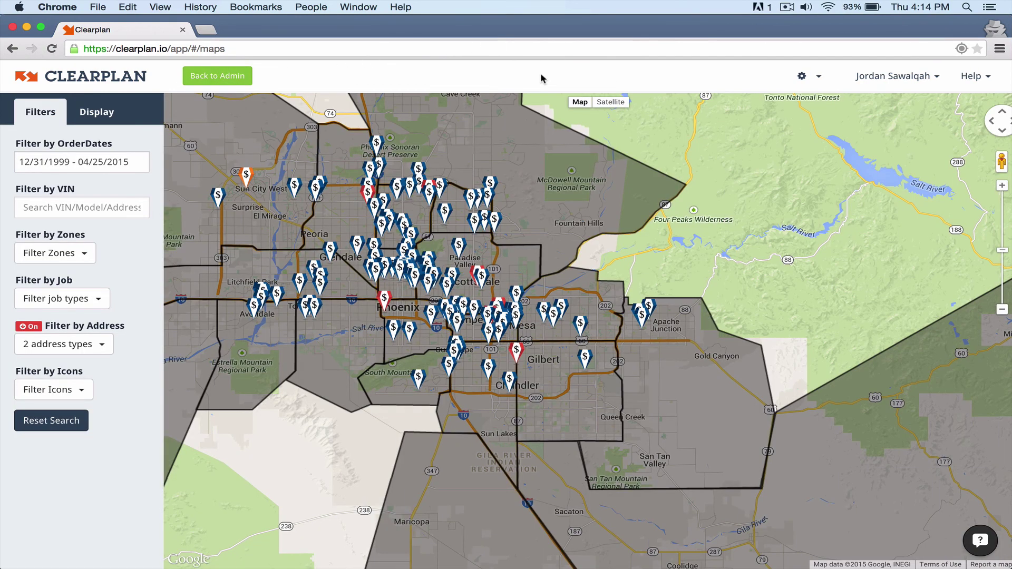
{"action": "left_click_drag", "start_coordinate": [694, 240], "coordinate": [792, 260]}
{"action": "left_click_drag", "start_coordinate": [832, 244], "coordinate": [855, 240]}
{"action": "left_click", "coordinate": [1002, 186]}
{"action": "left_click_drag", "start_coordinate": [765, 175], "coordinate": [786, 189]}
{"action": "left_click", "coordinate": [1002, 311]}
{"action": "left_click_drag", "start_coordinate": [728, 217], "coordinate": [776, 233]}
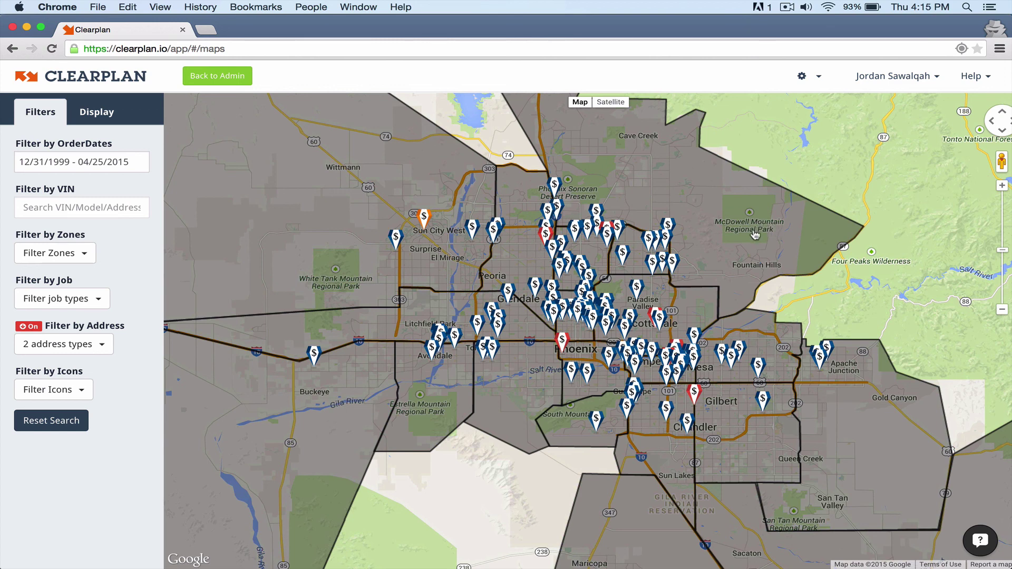
{"action": "left_click_drag", "start_coordinate": [744, 246], "coordinate": [765, 243]}
- Filter the jobs map to VIN CJ030579 via search '03057' and open a matching pin's details
{"action": "left_click", "coordinate": [84, 206]}
{"action": "type", "text": "030"}
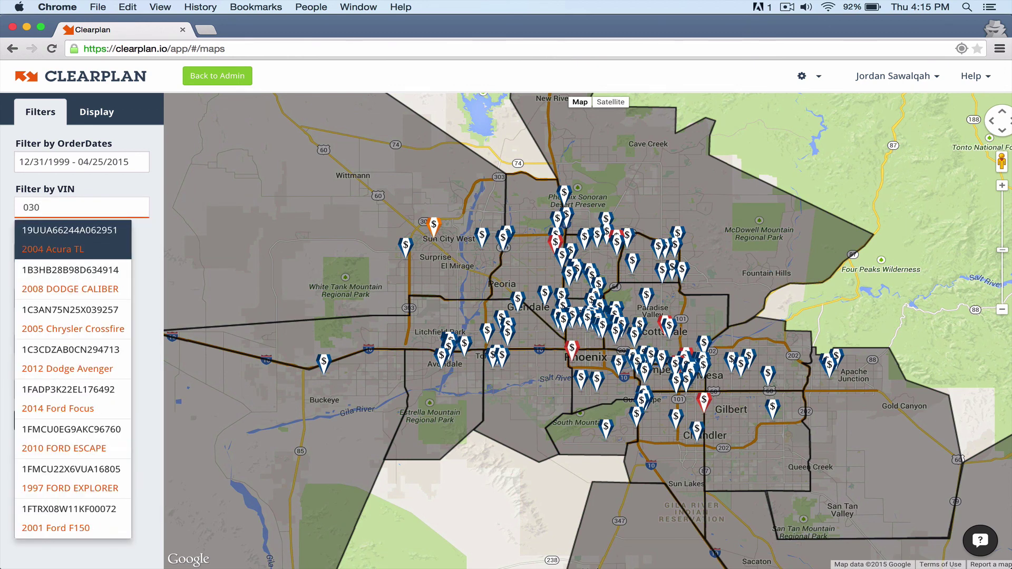
{"action": "type", "text": "57"}
{"action": "left_click", "coordinate": [80, 232]}
{"action": "left_click_drag", "start_coordinate": [549, 384], "coordinate": [607, 339]}
{"action": "left_click", "coordinate": [409, 293]}
- Show the right-hand pin's details for the 2012 Scion xB scanned 04/22/2015 at 1:04AM
{"action": "left_click", "coordinate": [901, 252]}
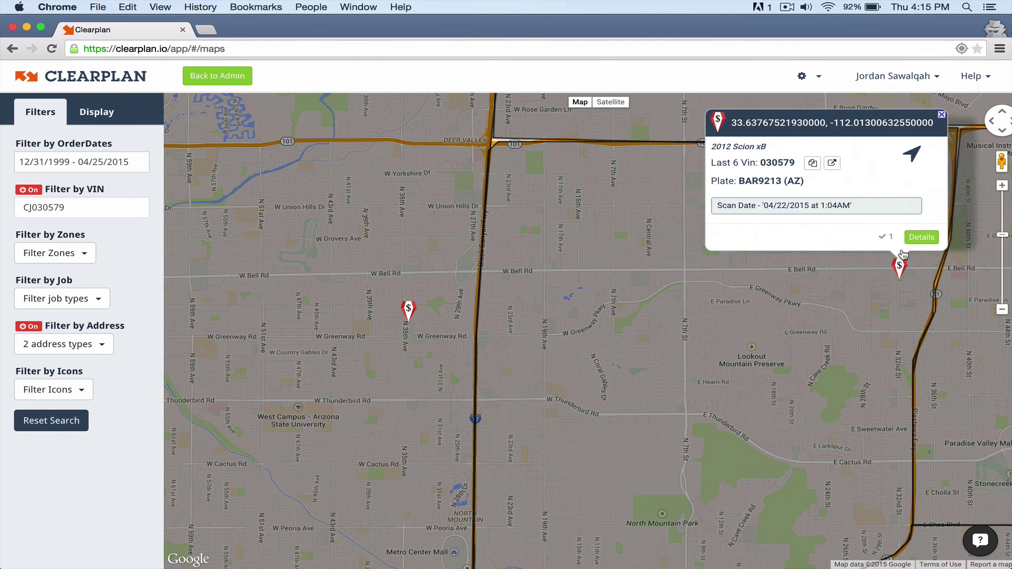